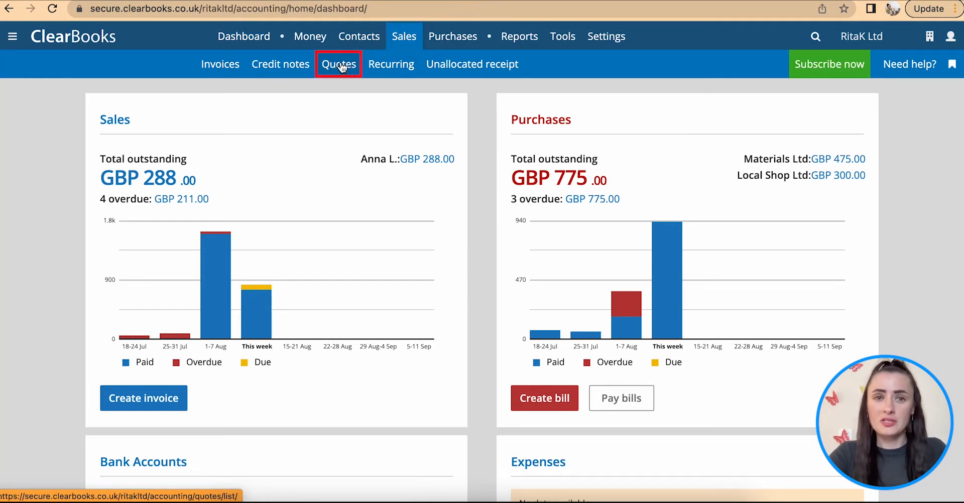
Step: Create a new sales quote and set its quote type to Proforma Invoice
mouse_move(625, 40)
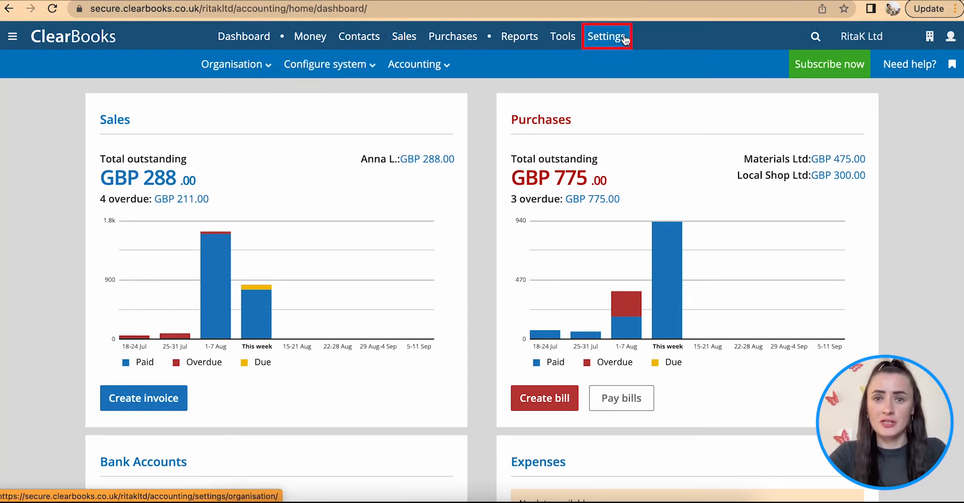
mouse_move(354, 64)
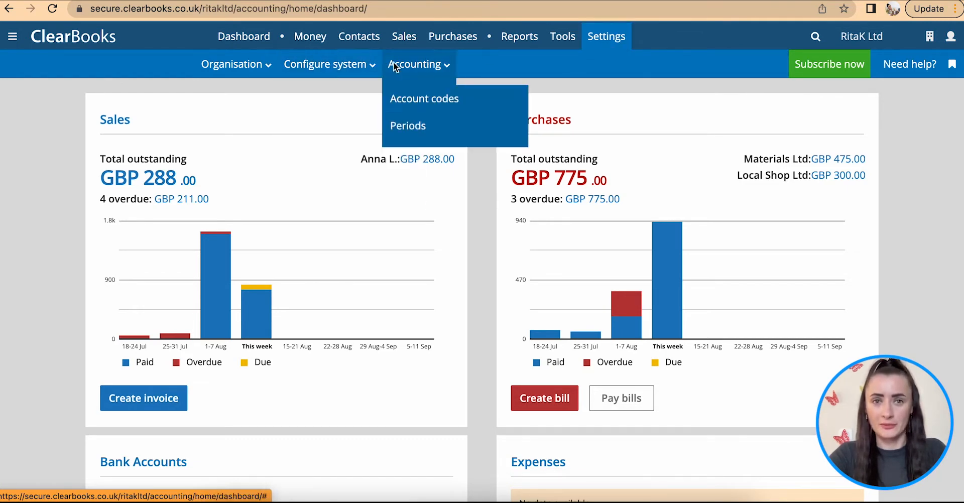
mouse_move(404, 38)
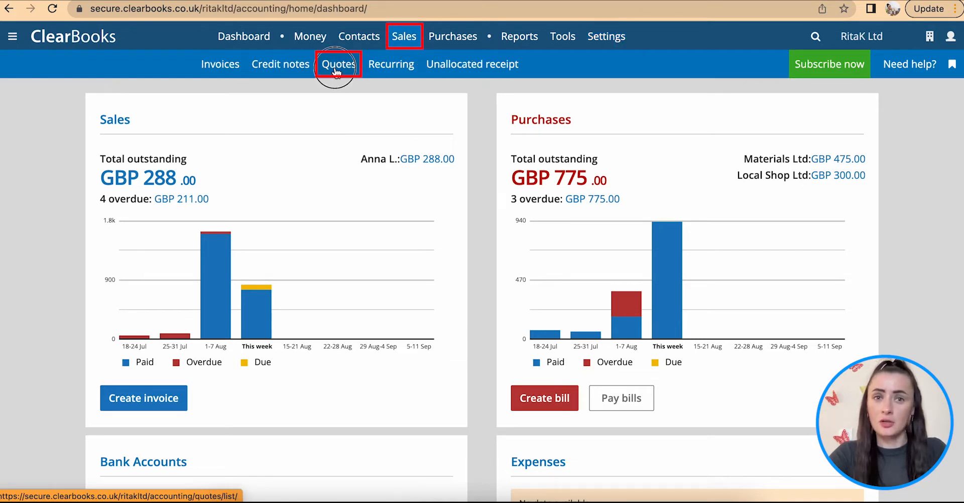
left_click(337, 68)
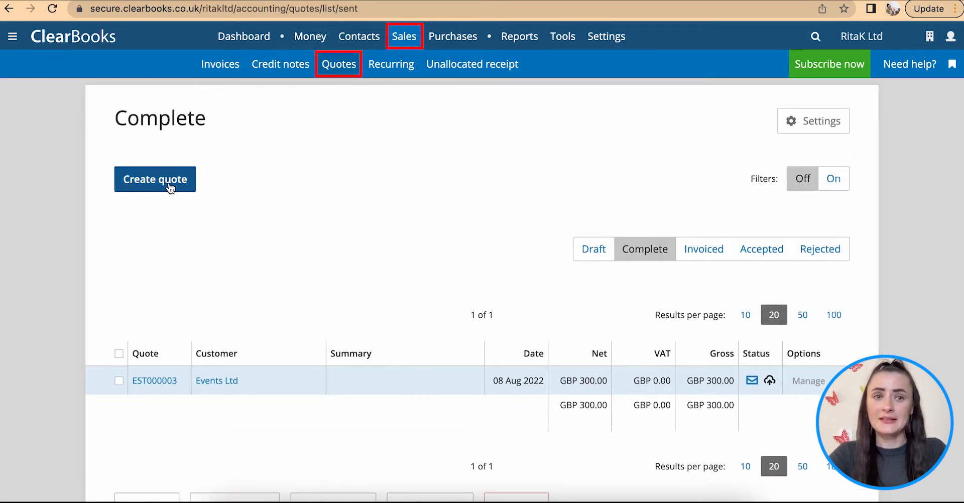
left_click(169, 184)
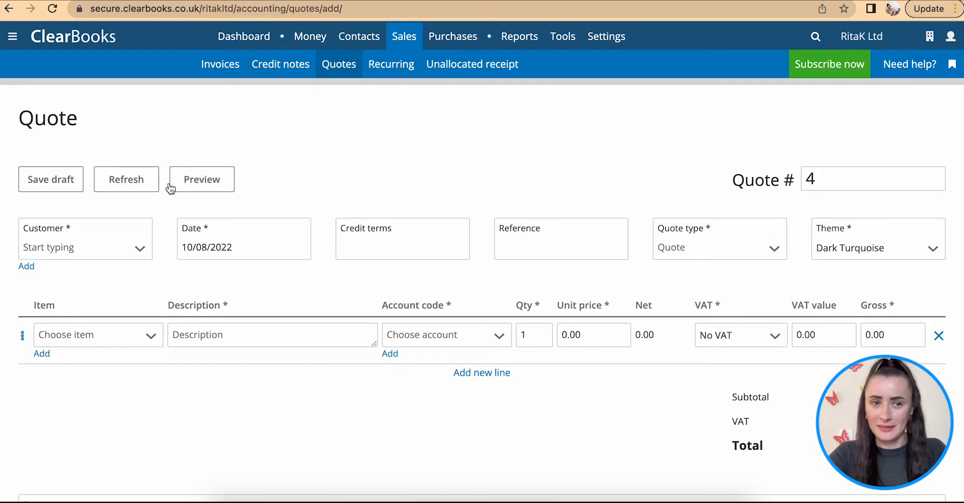
left_click(768, 252)
left_click(752, 321)
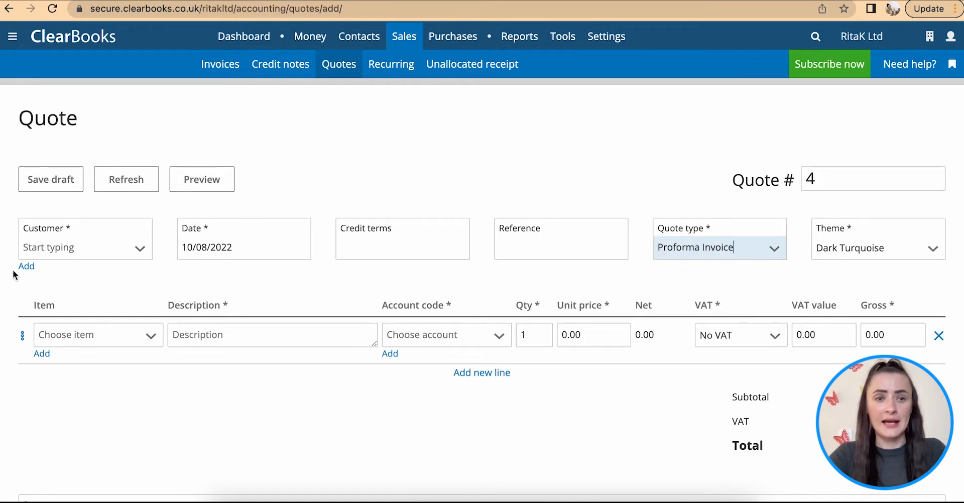
Step: Choose Gift Ltd as the customer and set the quote date to 08/08/2022
left_click(140, 251)
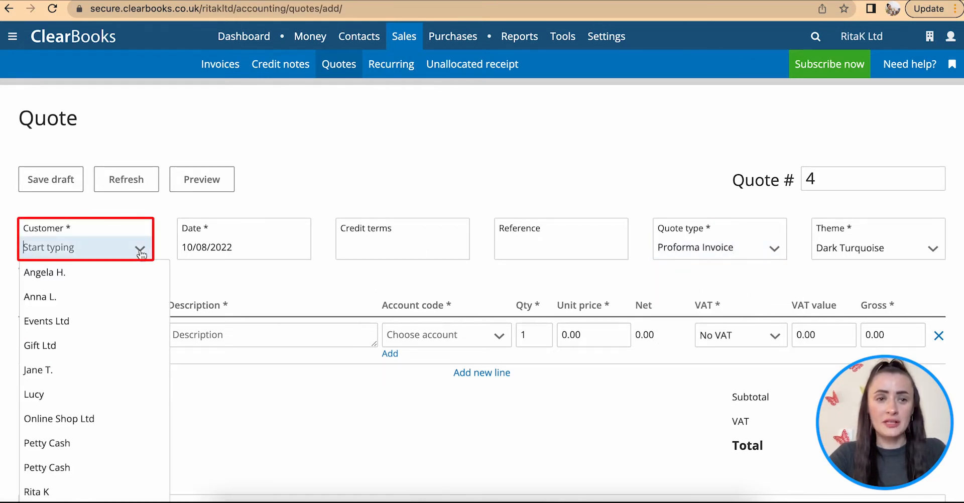
left_click(86, 345)
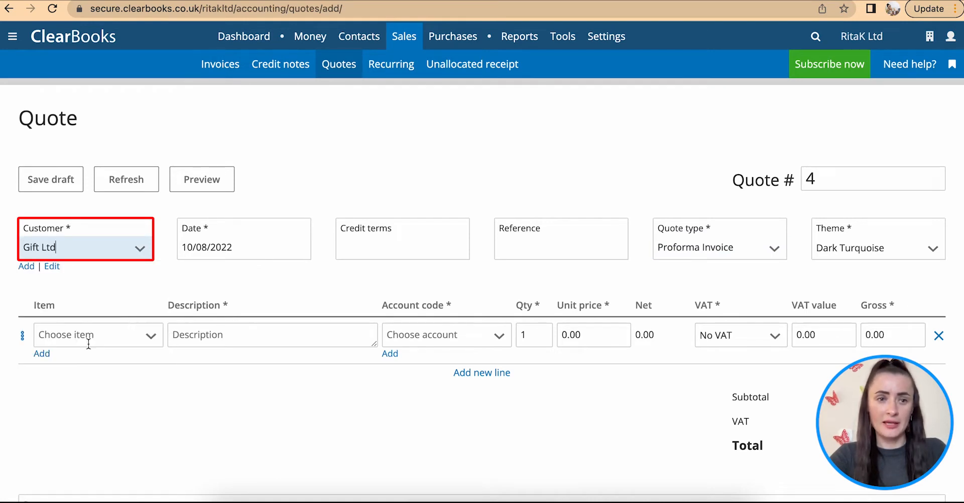
left_click(189, 256)
left_click(198, 338)
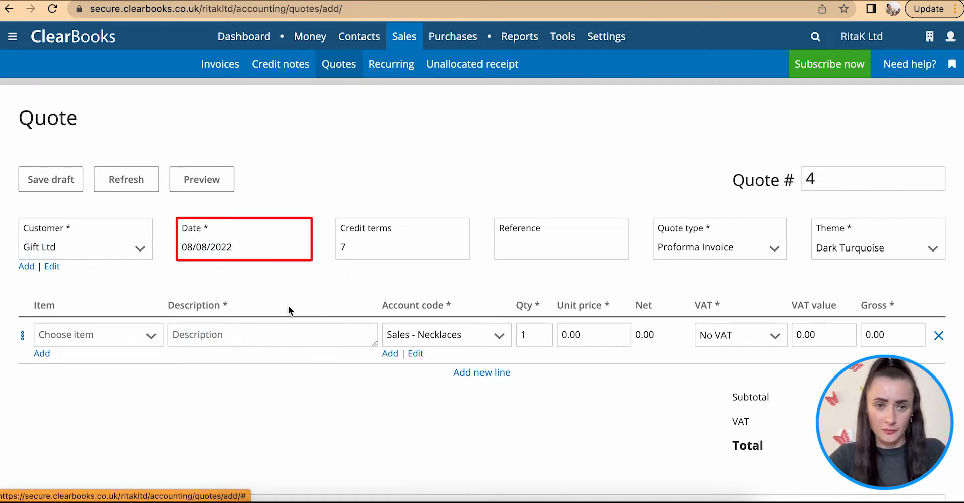
left_click(376, 244)
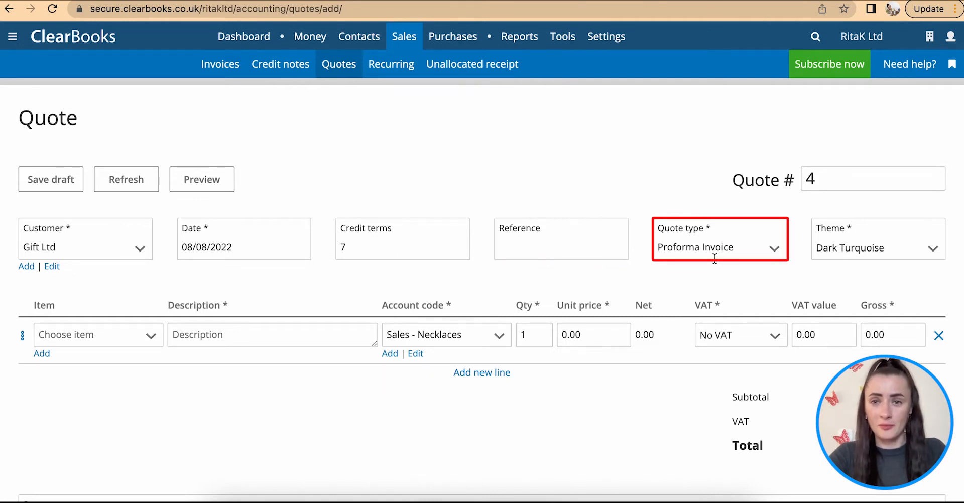
left_click(847, 246)
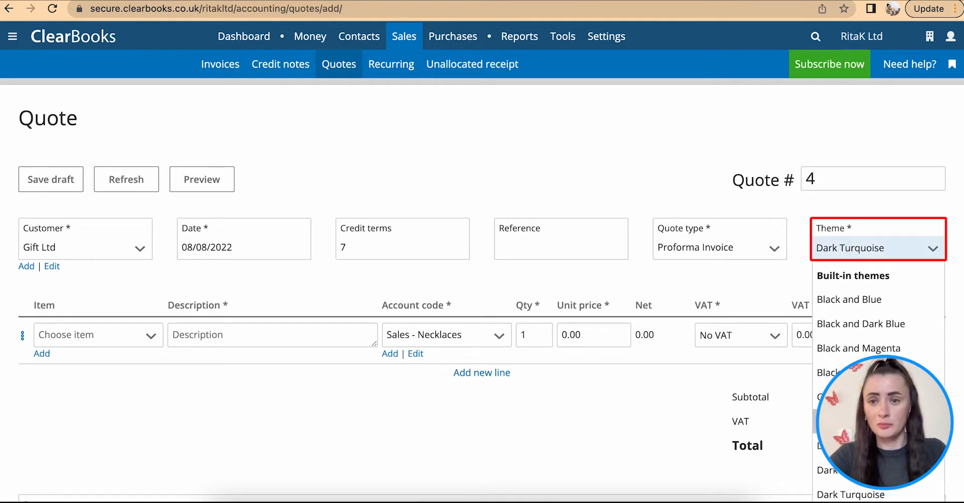
left_click(868, 257)
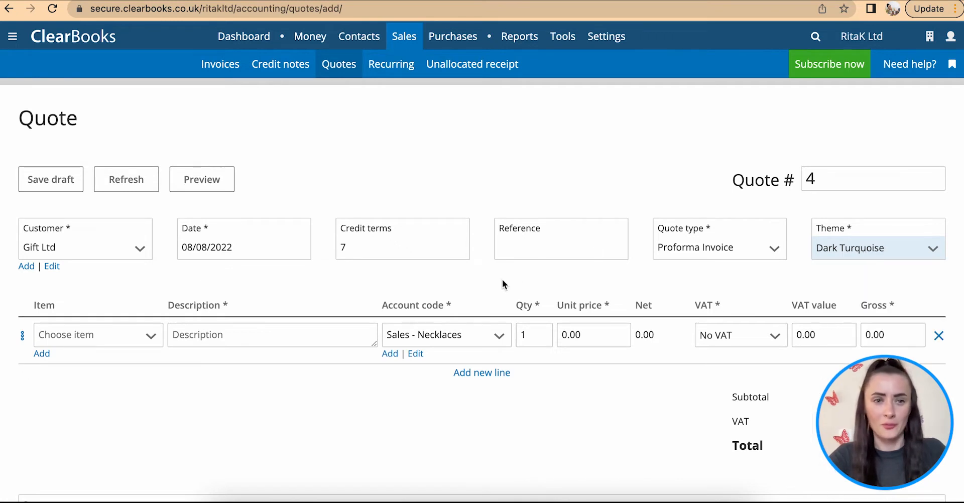
Step: Enter "Product 2" as the first line's description and assign the line to the Revenue account code
scroll(503, 285, "down", 1)
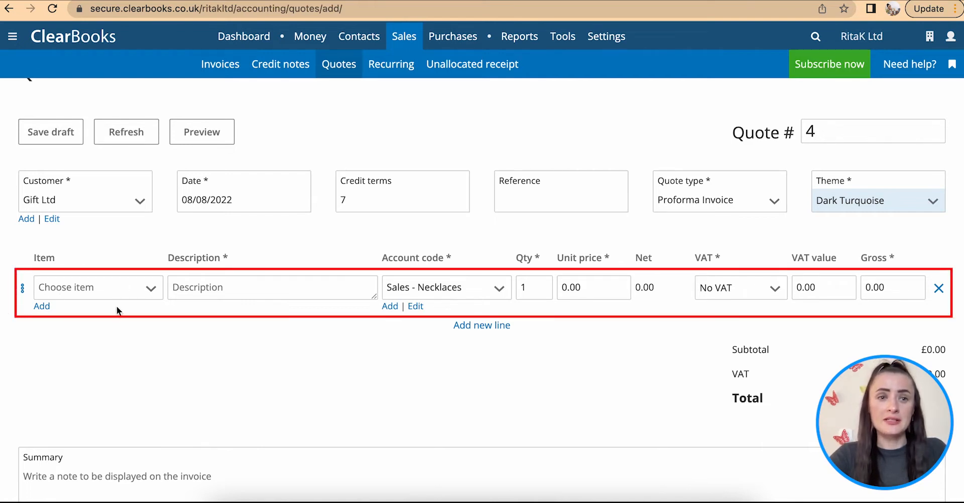
left_click(151, 290)
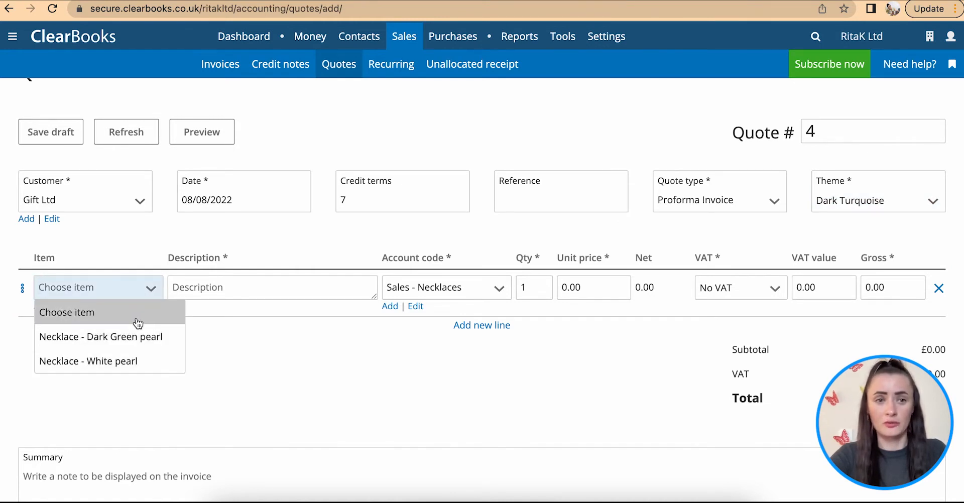
left_click(194, 288)
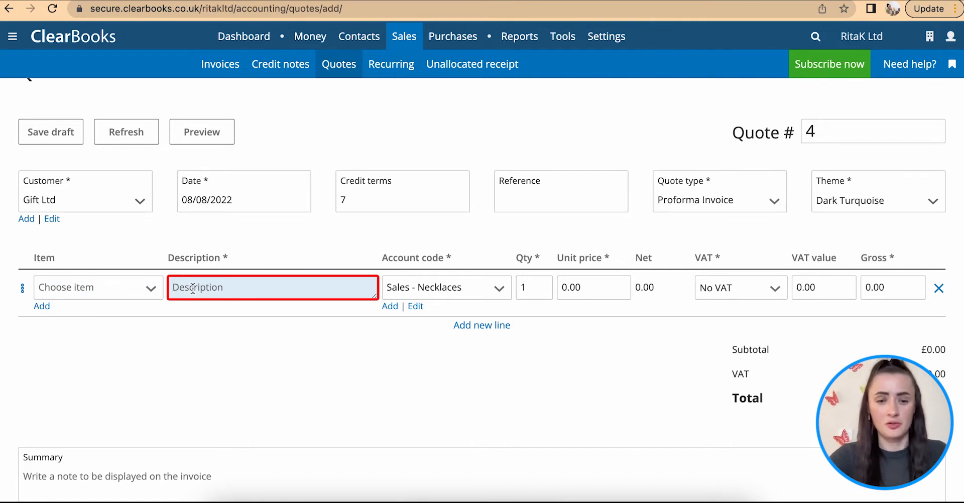
type("Product 2")
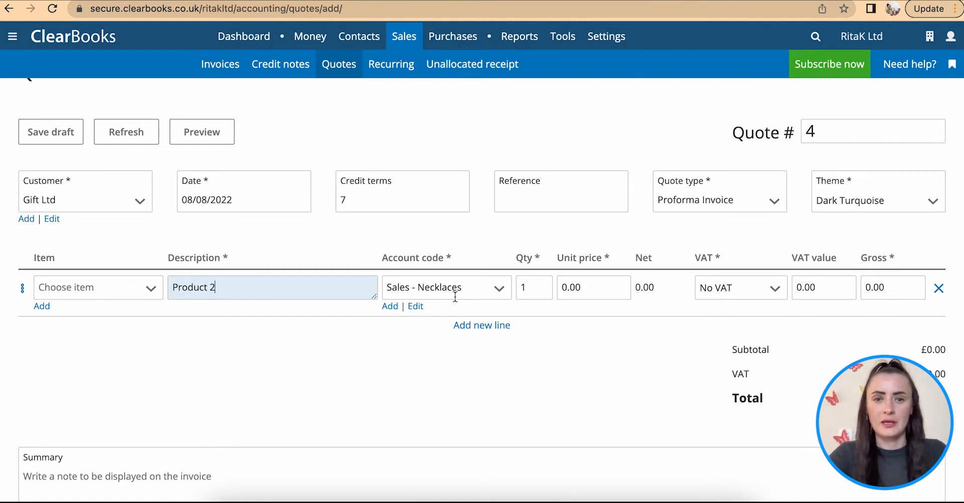
left_click(499, 290)
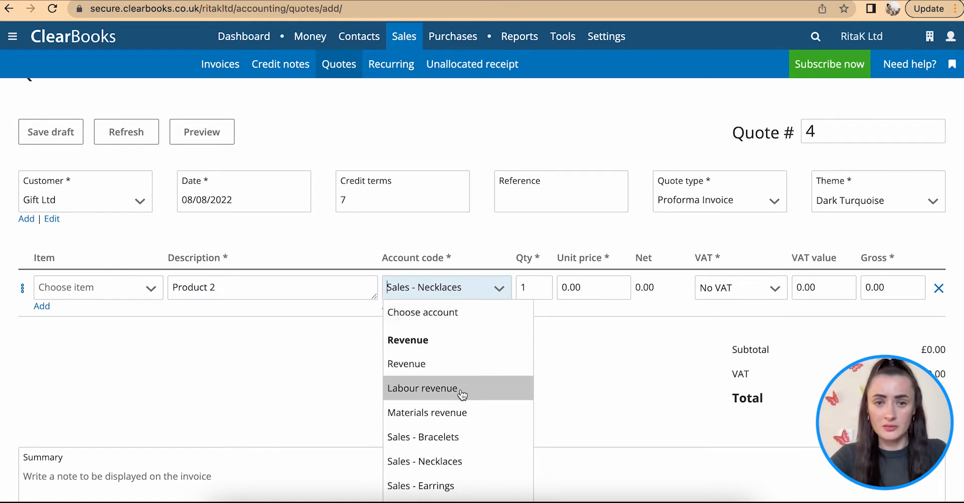
left_click(452, 368)
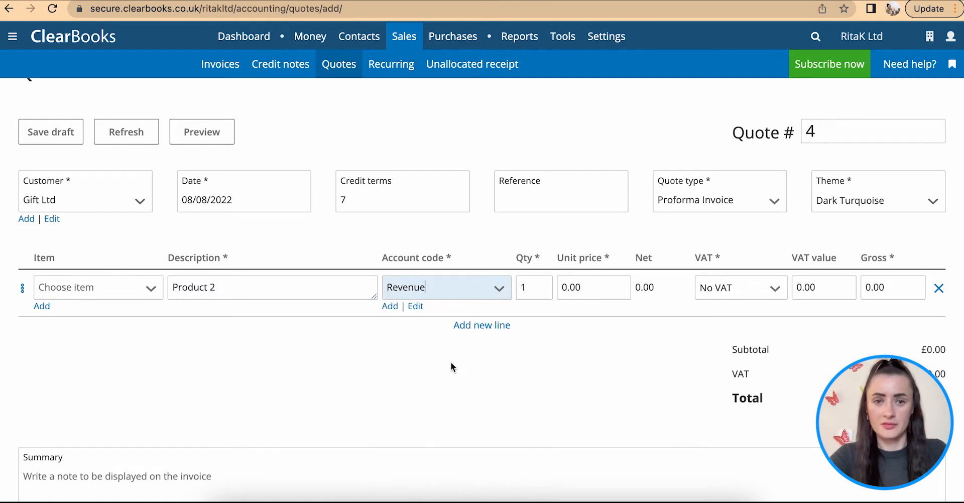
Step: Set the Product 2 line's quantity to 25 and its unit price to 10.00
left_click(539, 285)
type("25")
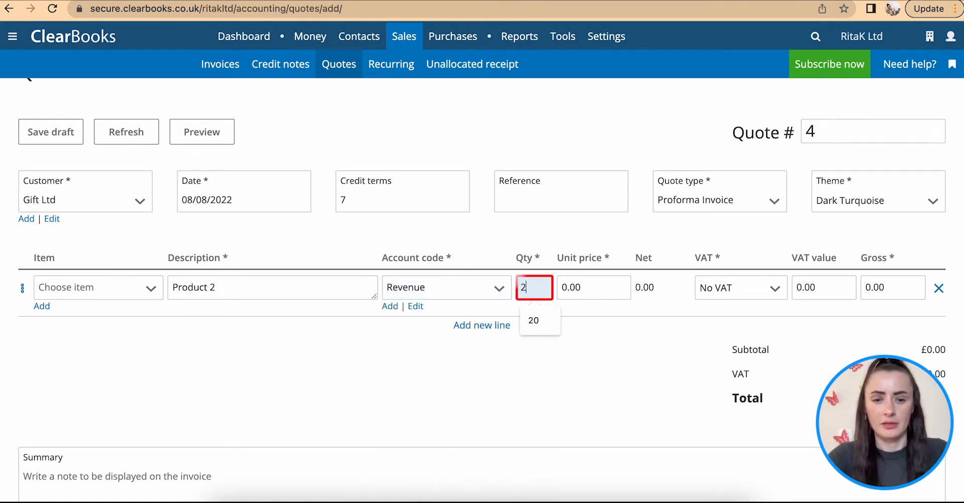
left_click(599, 284)
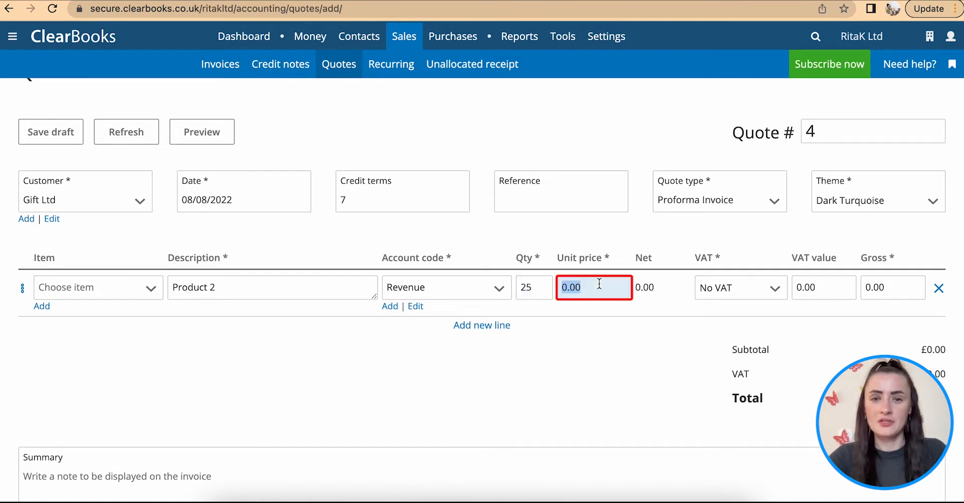
type("10")
left_click(701, 388)
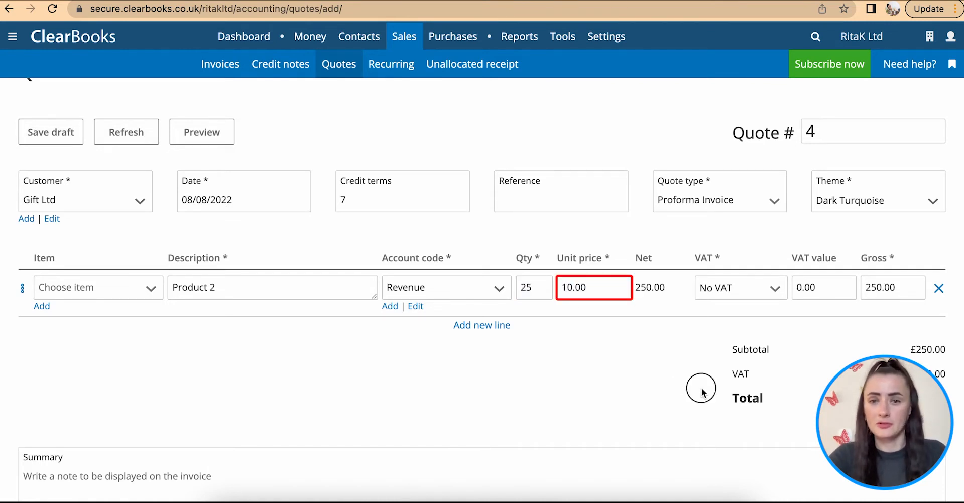
Step: Select No VAT as the VAT treatment for the Product 2 line
left_click(760, 298)
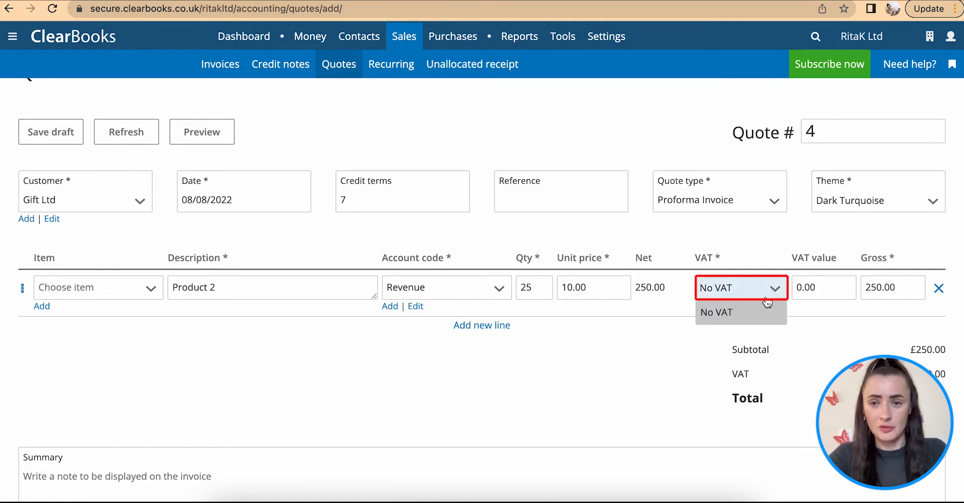
left_click(768, 303)
left_click(820, 291)
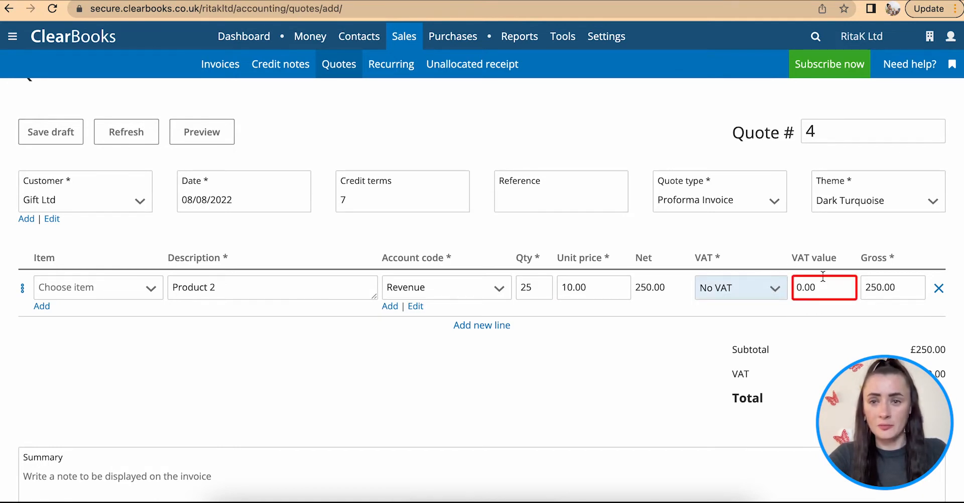
left_click(722, 307)
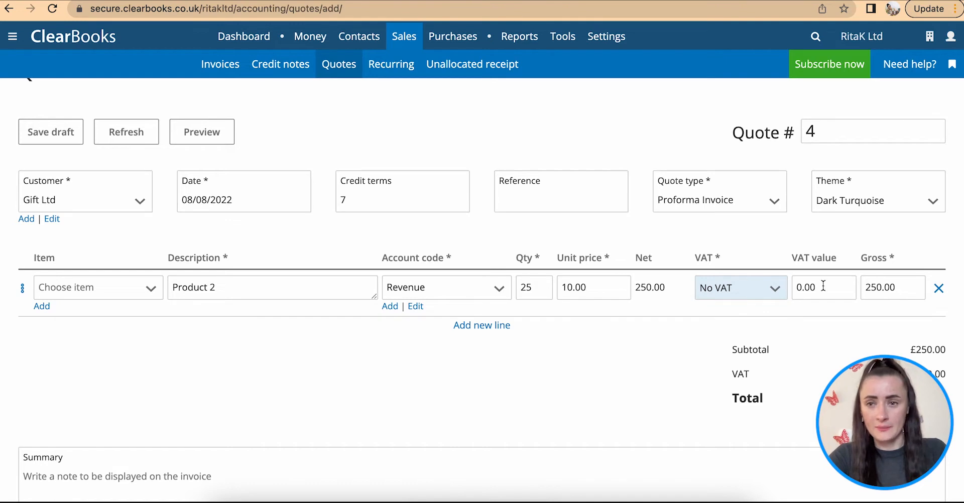
left_click(880, 293)
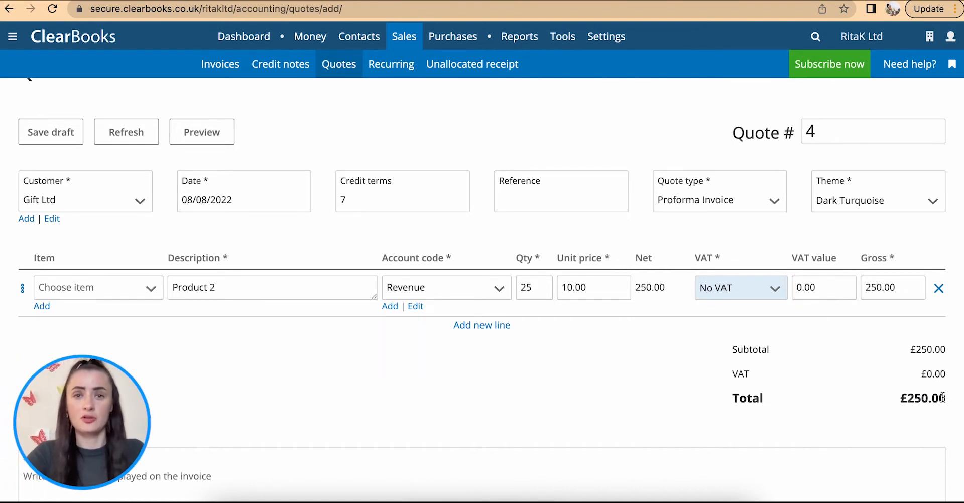
Step: Use RitaK Bank - Current as the bank details to display on the proforma invoice
scroll(643, 280, "down", 5)
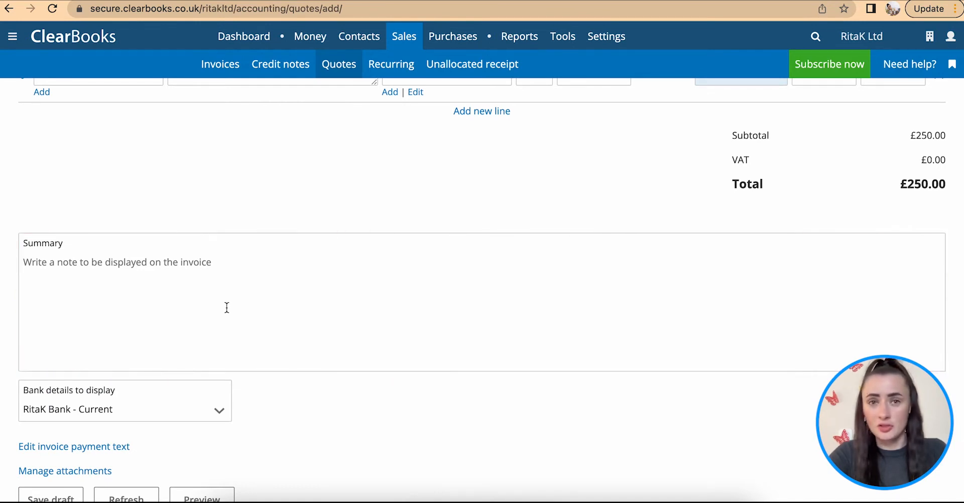
scroll(227, 308, "down", 2)
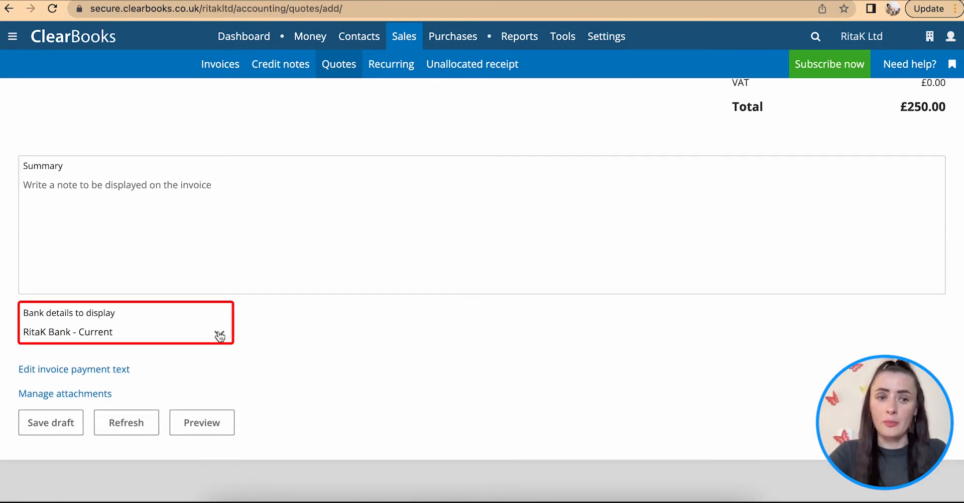
left_click(220, 336)
left_click(140, 388)
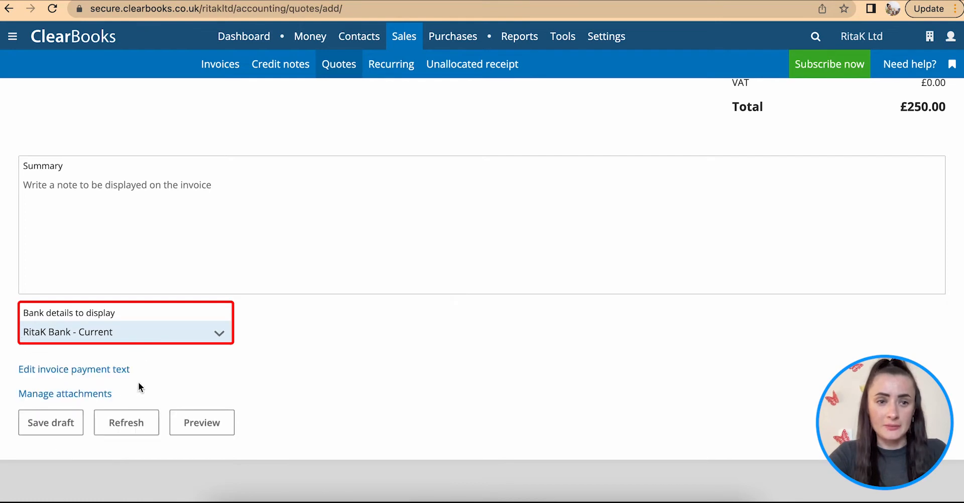
Step: Preview the draft proforma invoice, check its header, line item and total, and close the preview
scroll(197, 372, "down", 1)
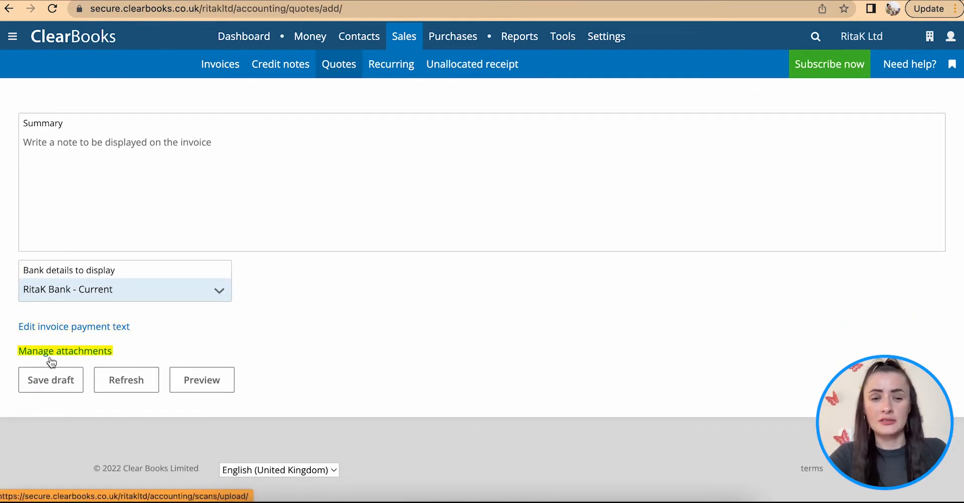
left_click(203, 383)
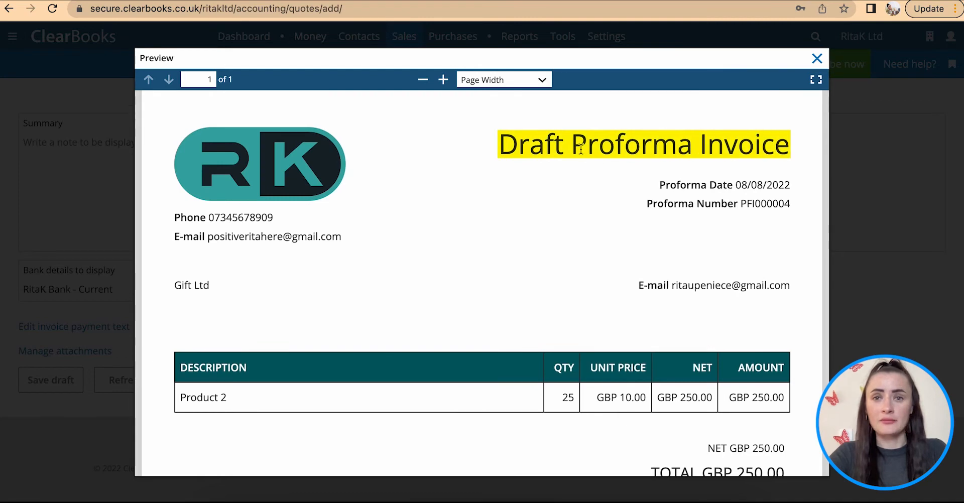
scroll(714, 217, "down", 4)
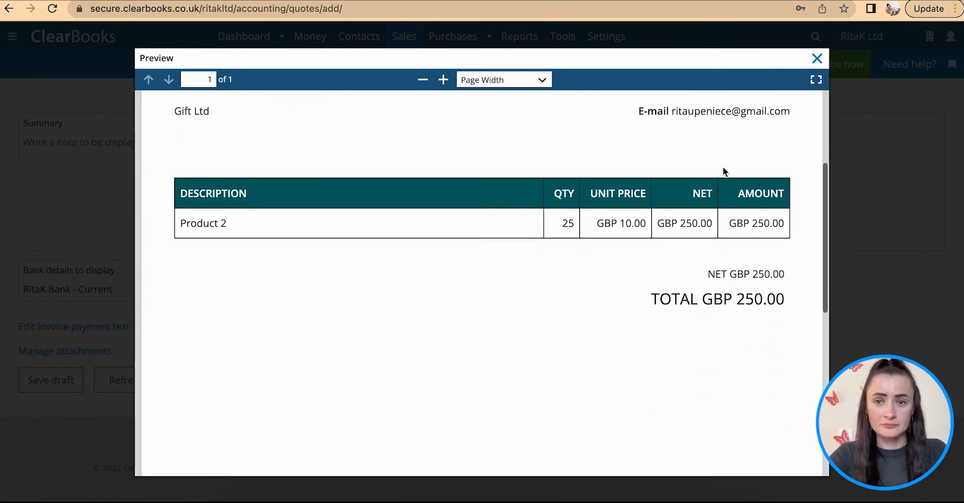
scroll(722, 166, "up", 4)
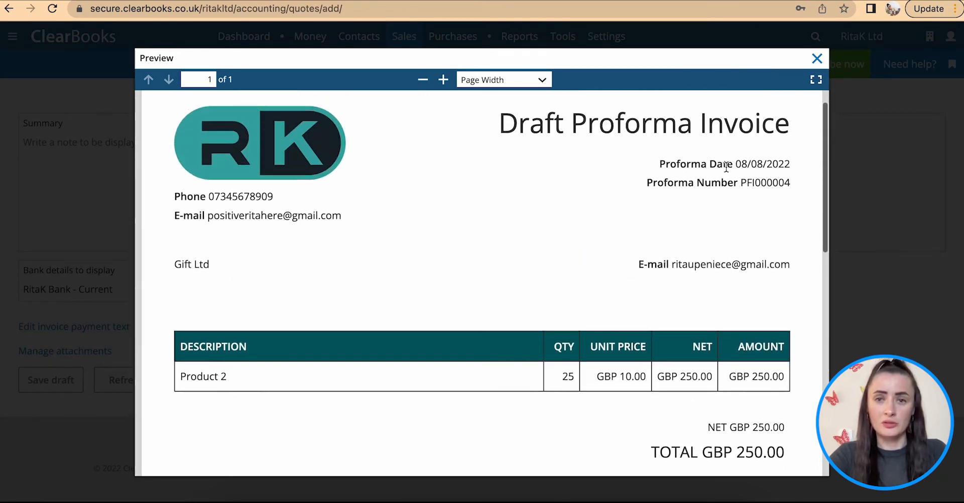
left_click(815, 58)
Step: Add a blank second line below the Product 2 line and delete it again
scroll(403, 230, "up", 6)
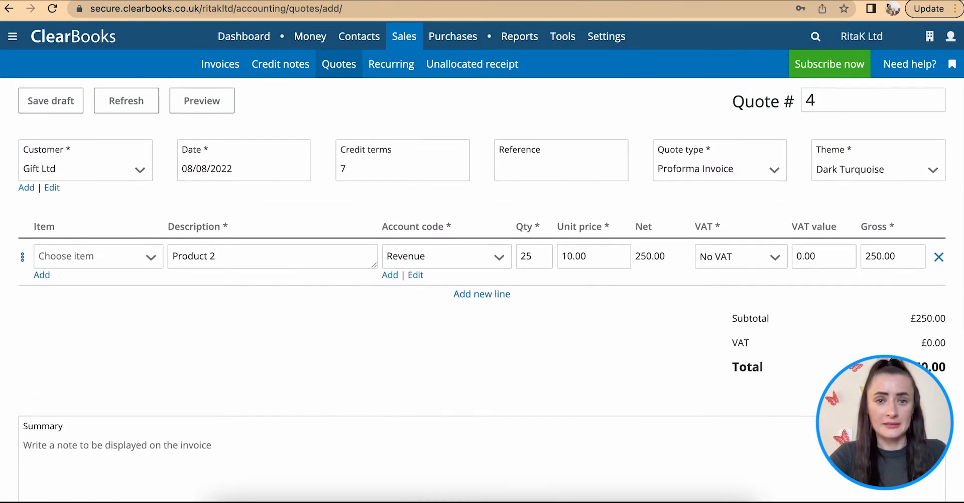
left_click(482, 294)
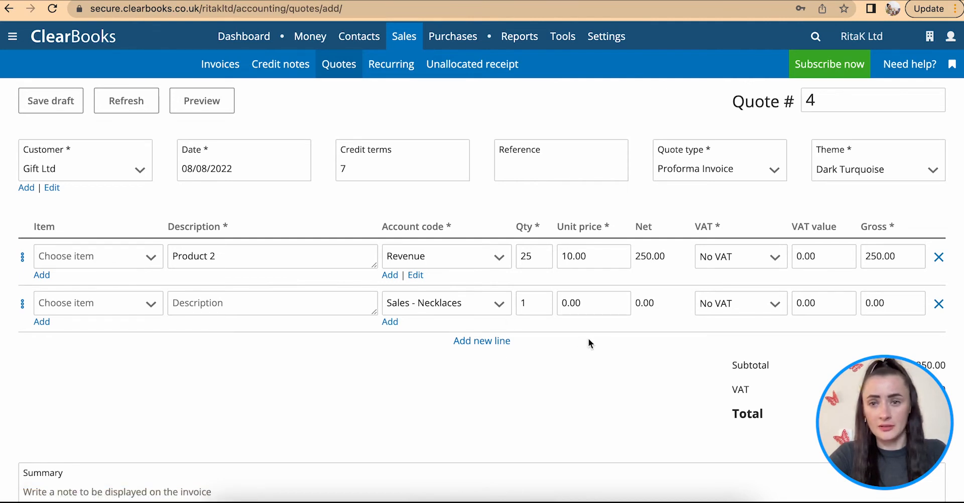
left_click(939, 304)
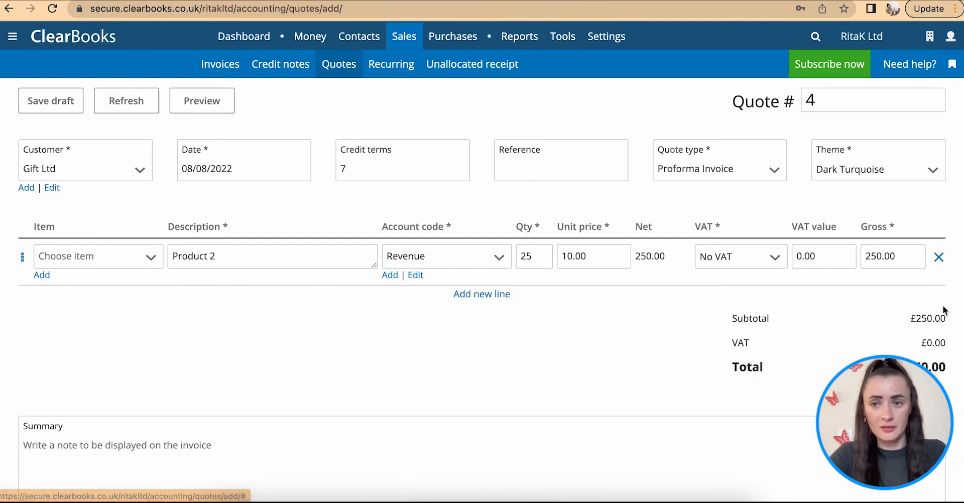
Step: Save the Gift Ltd proforma invoice as a draft
scroll(552, 332, "down", 4)
scroll(553, 321, "down", 3)
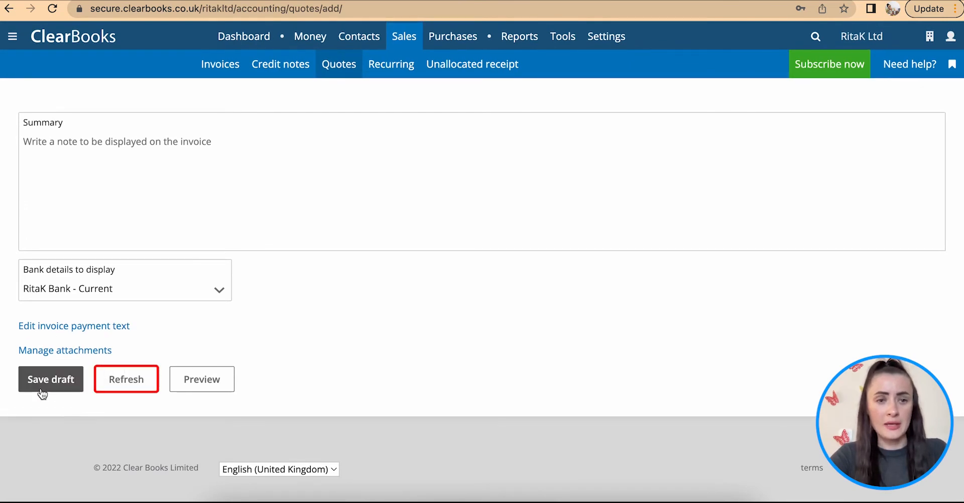
left_click(43, 389)
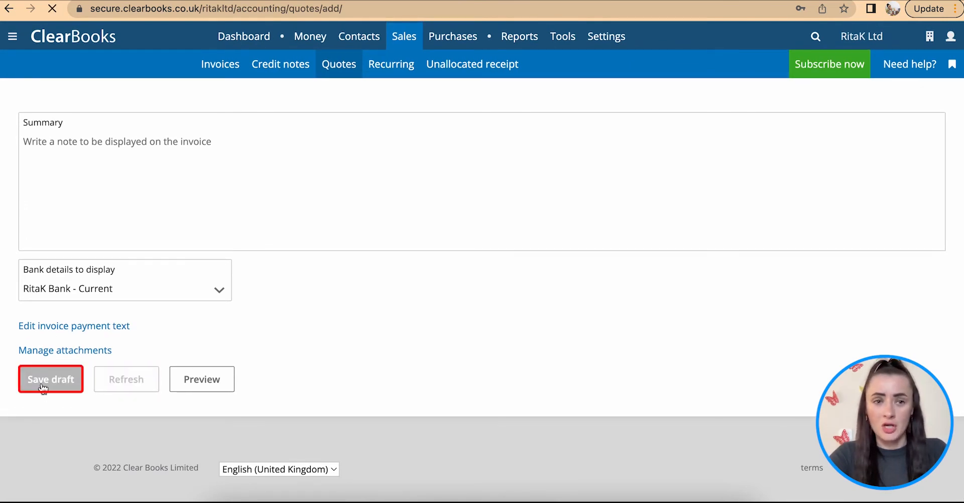
Step: Find the Gift Ltd proforma invoice among the draft quotes and mark it complete
scroll(413, 234, "down", 2)
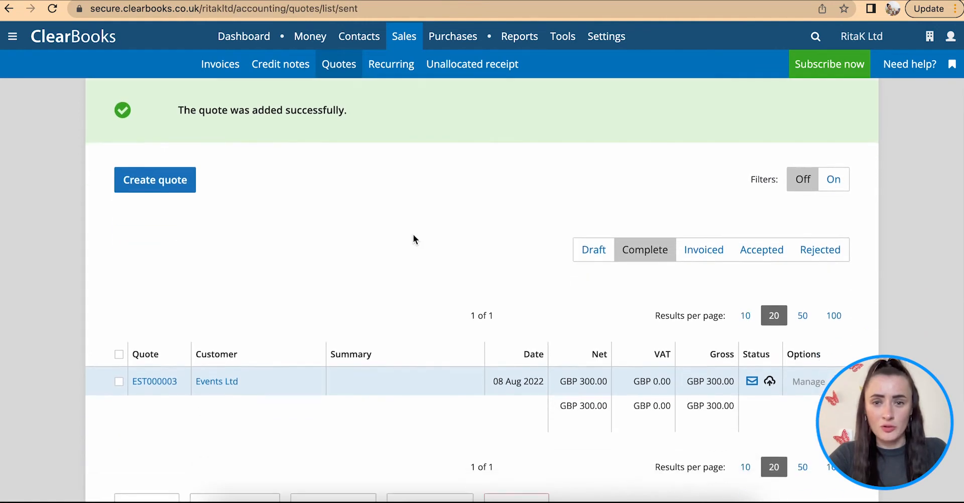
left_click(585, 214)
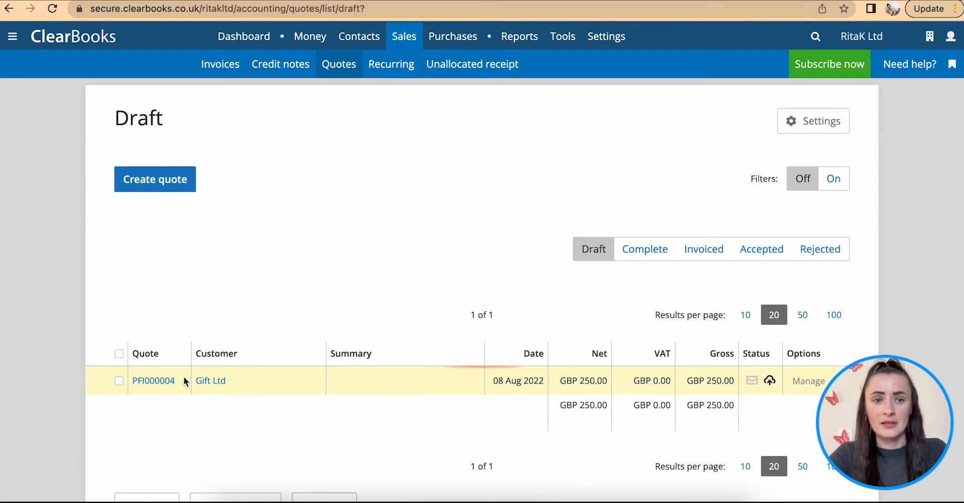
scroll(384, 387, "down", 2)
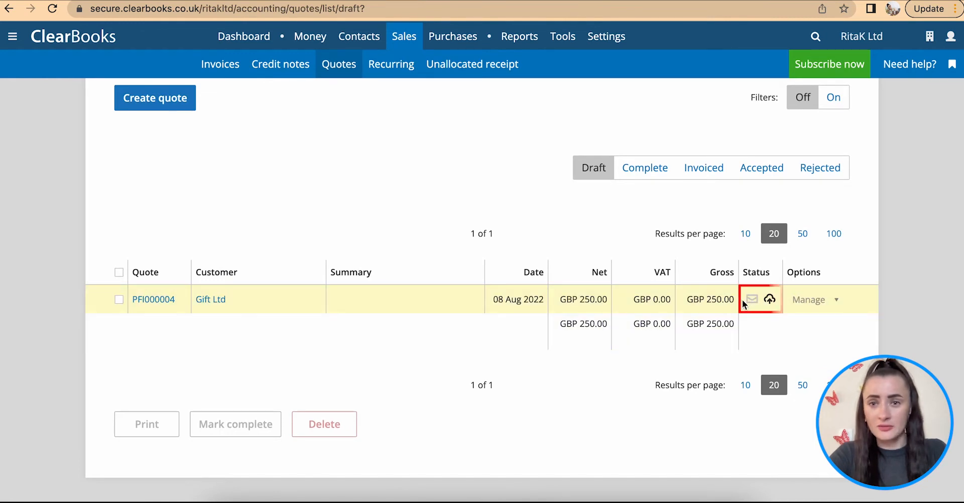
mouse_move(752, 304)
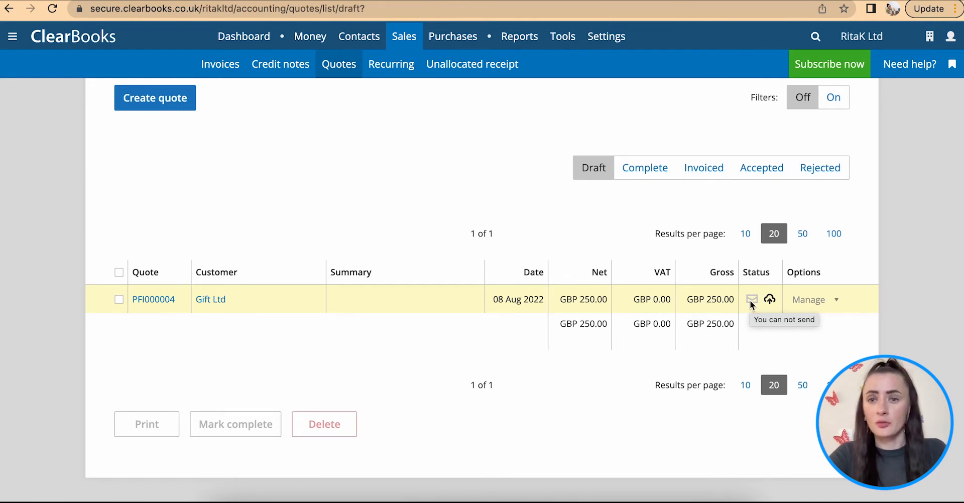
scroll(833, 306, "down", 1)
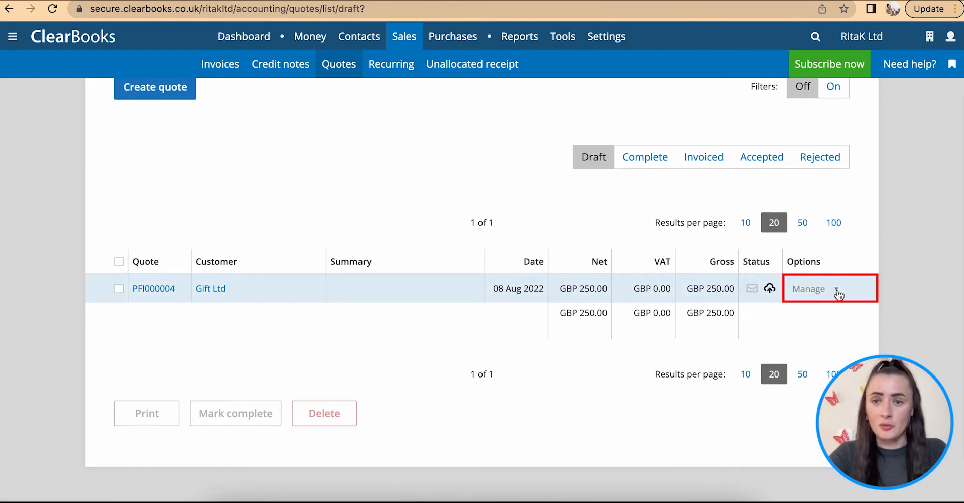
left_click(837, 291)
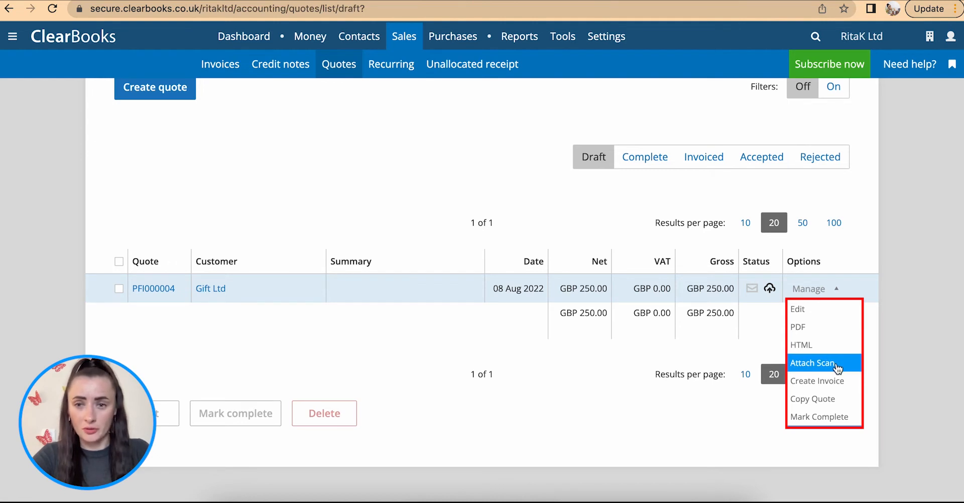
left_click(841, 417)
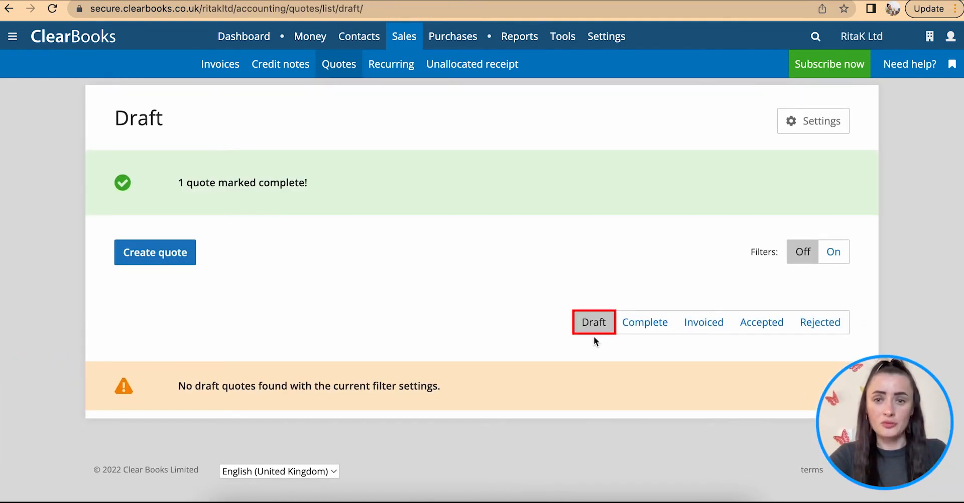
Step: Find the Gift Ltd proforma invoice among the completed quotes and record it as hand delivered to the customer
left_click(645, 322)
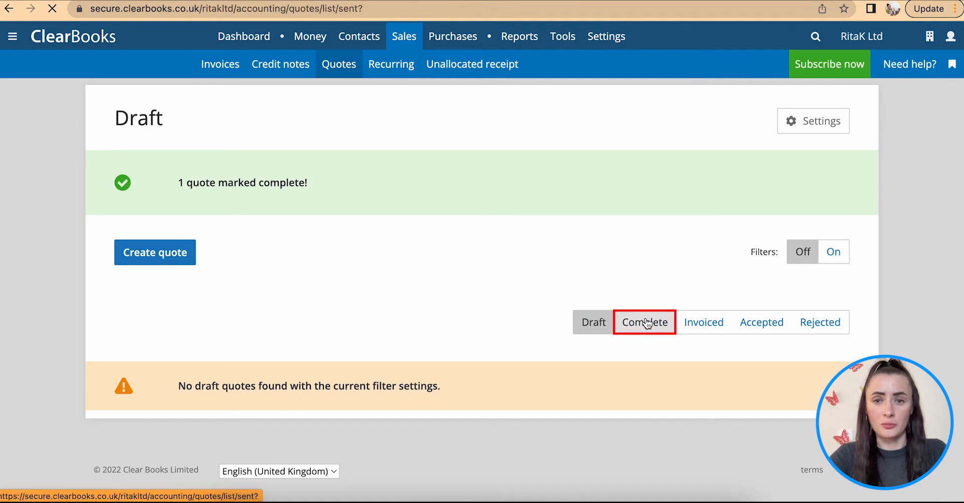
scroll(648, 324, "down", 1)
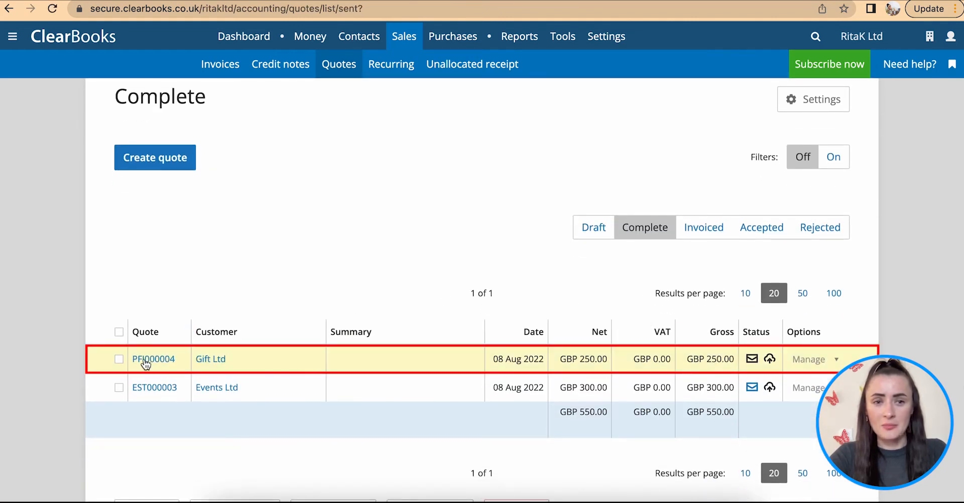
left_click(753, 360)
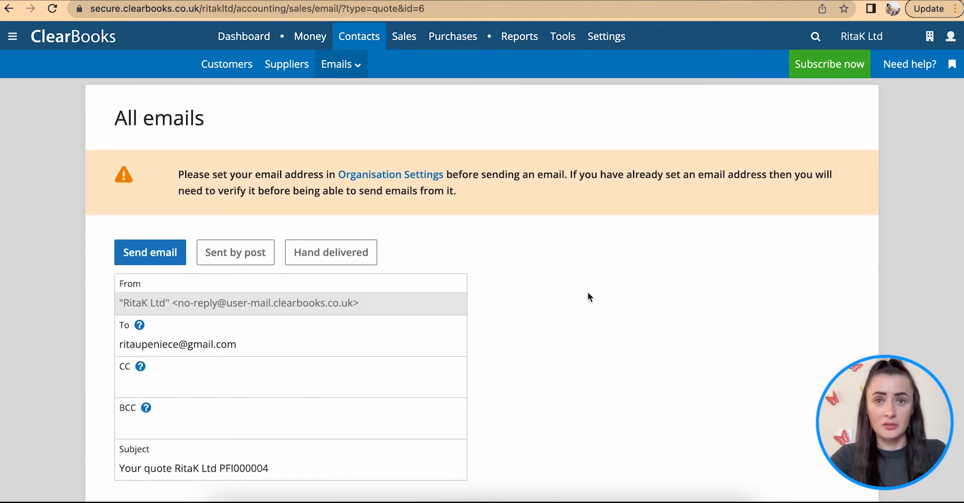
scroll(587, 292, "down", 1)
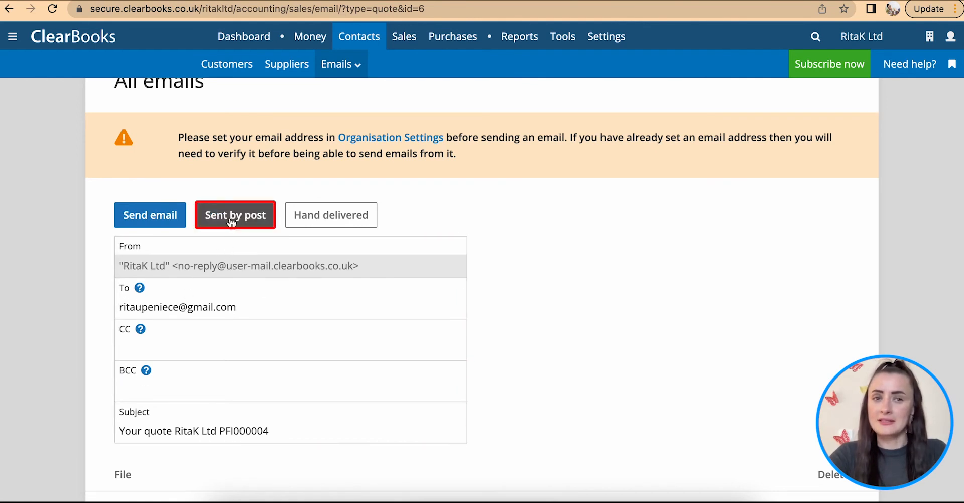
left_click(326, 224)
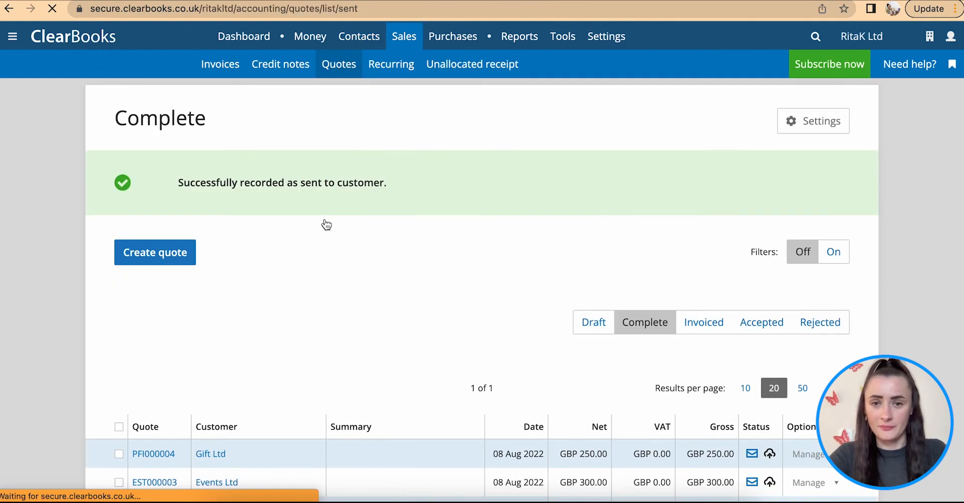
scroll(456, 287, "down", 3)
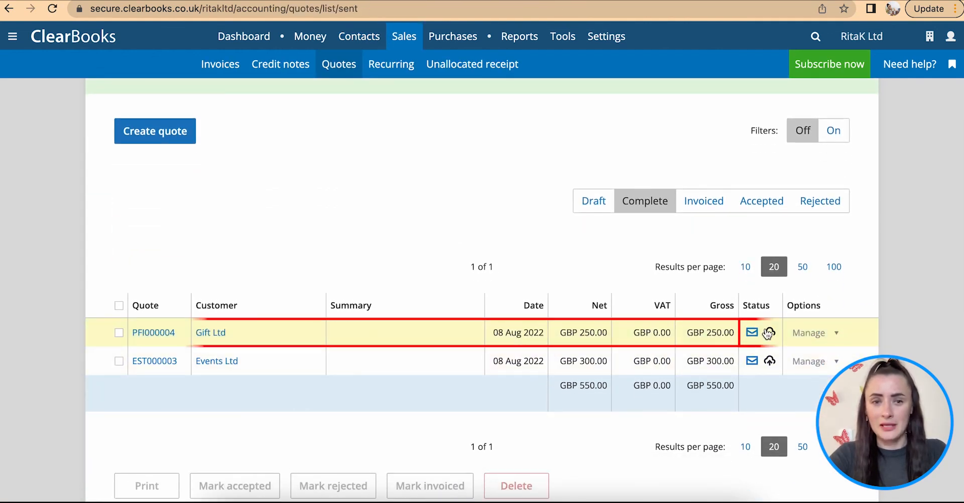